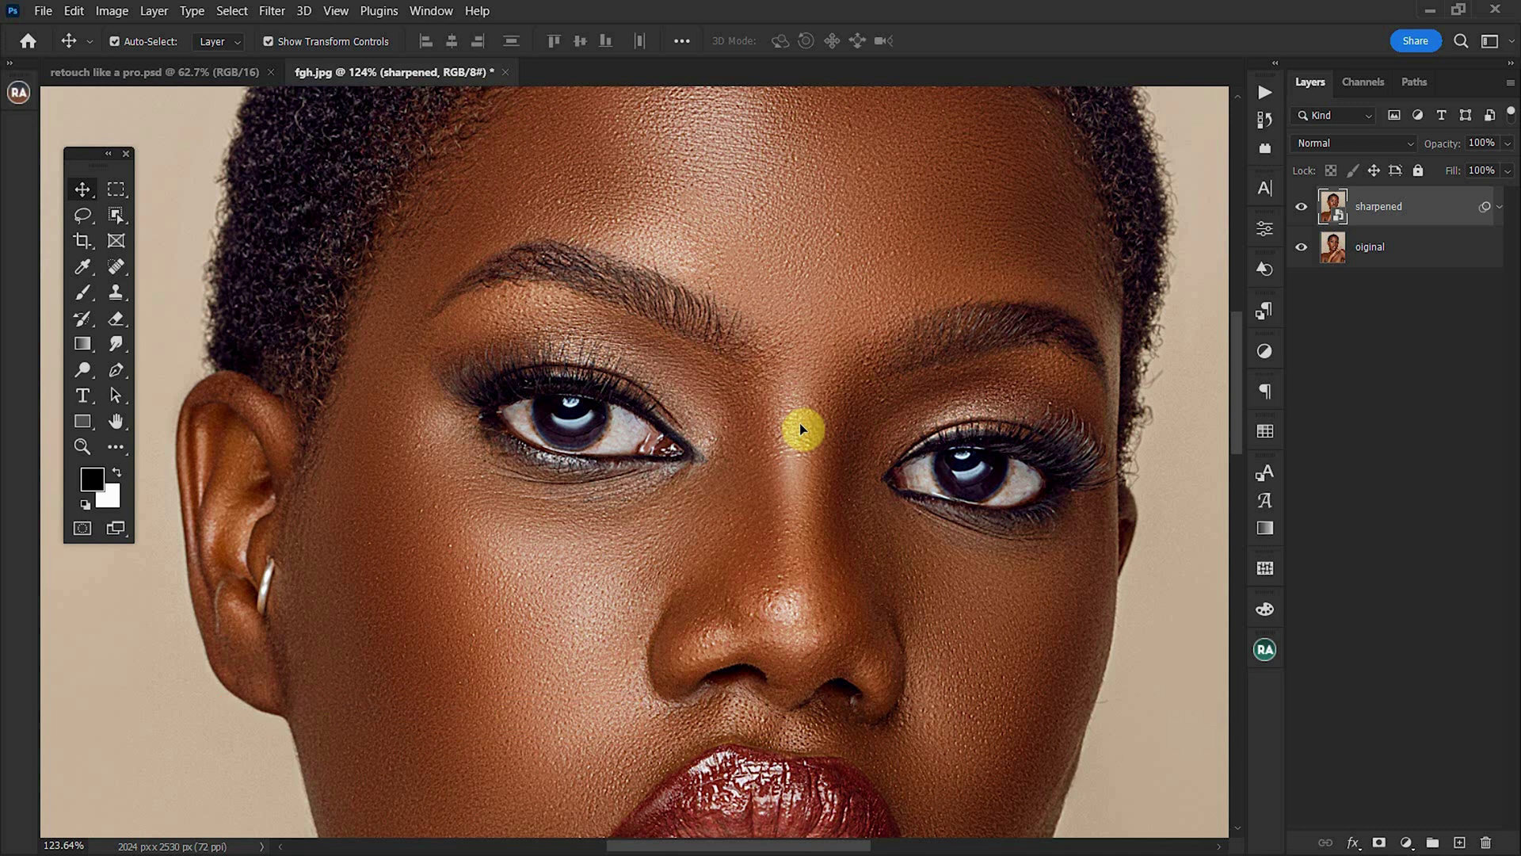
Step: Toggle the 'sharpened' layer's visibility on and off to compare it with the original
click(1302, 208)
click(1301, 209)
click(1301, 209)
click(1301, 209)
Step: Duplicate 'oiginal' above 'sharpened', hide 'sharpened', and convert 'oiginal copy' to a smart object
click(1379, 250)
key(ctrl)
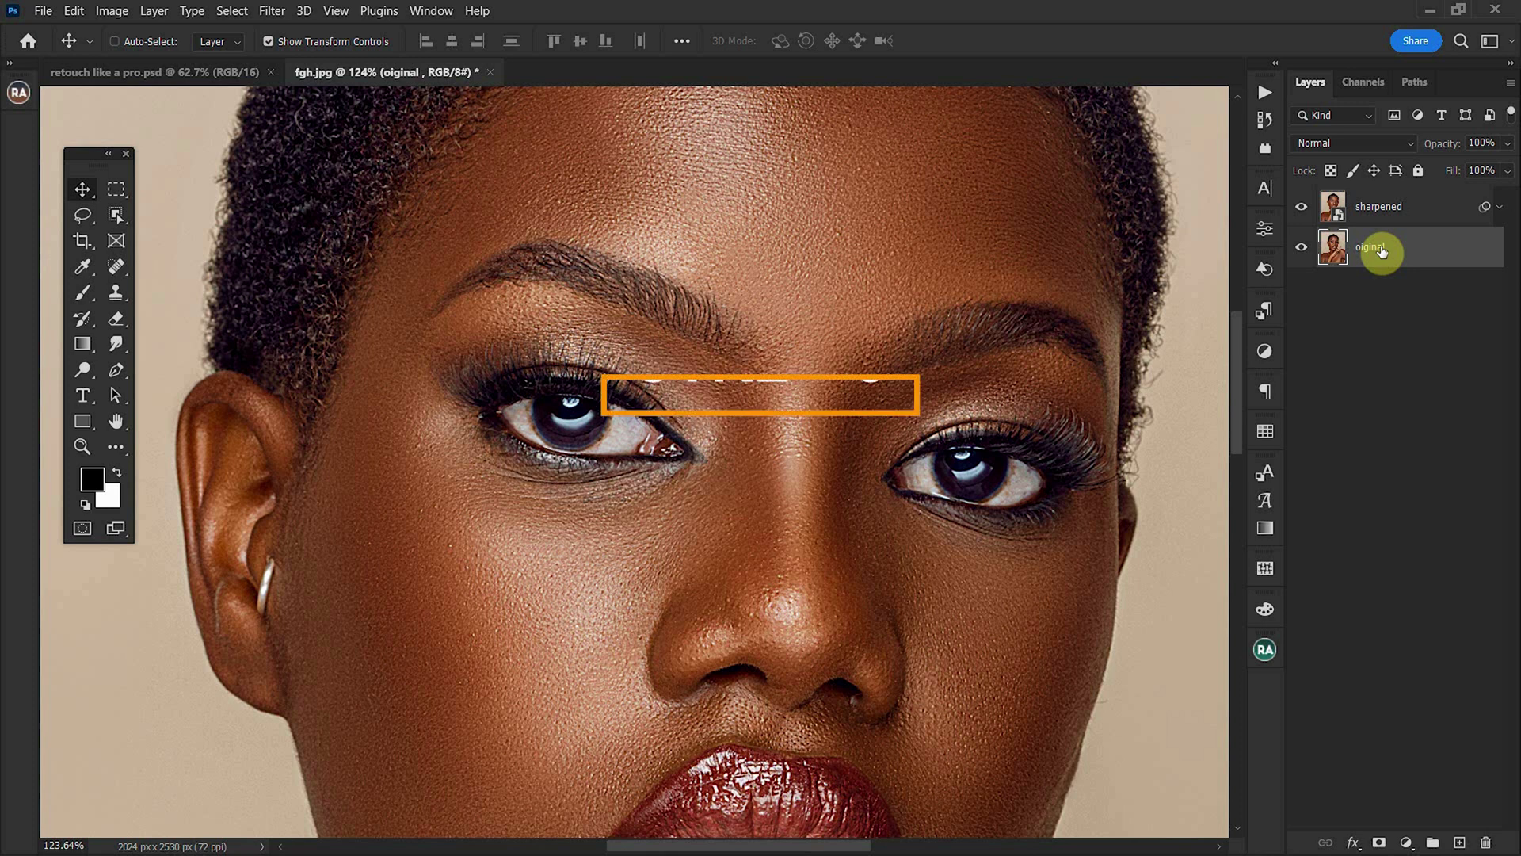
key(ctrl+j)
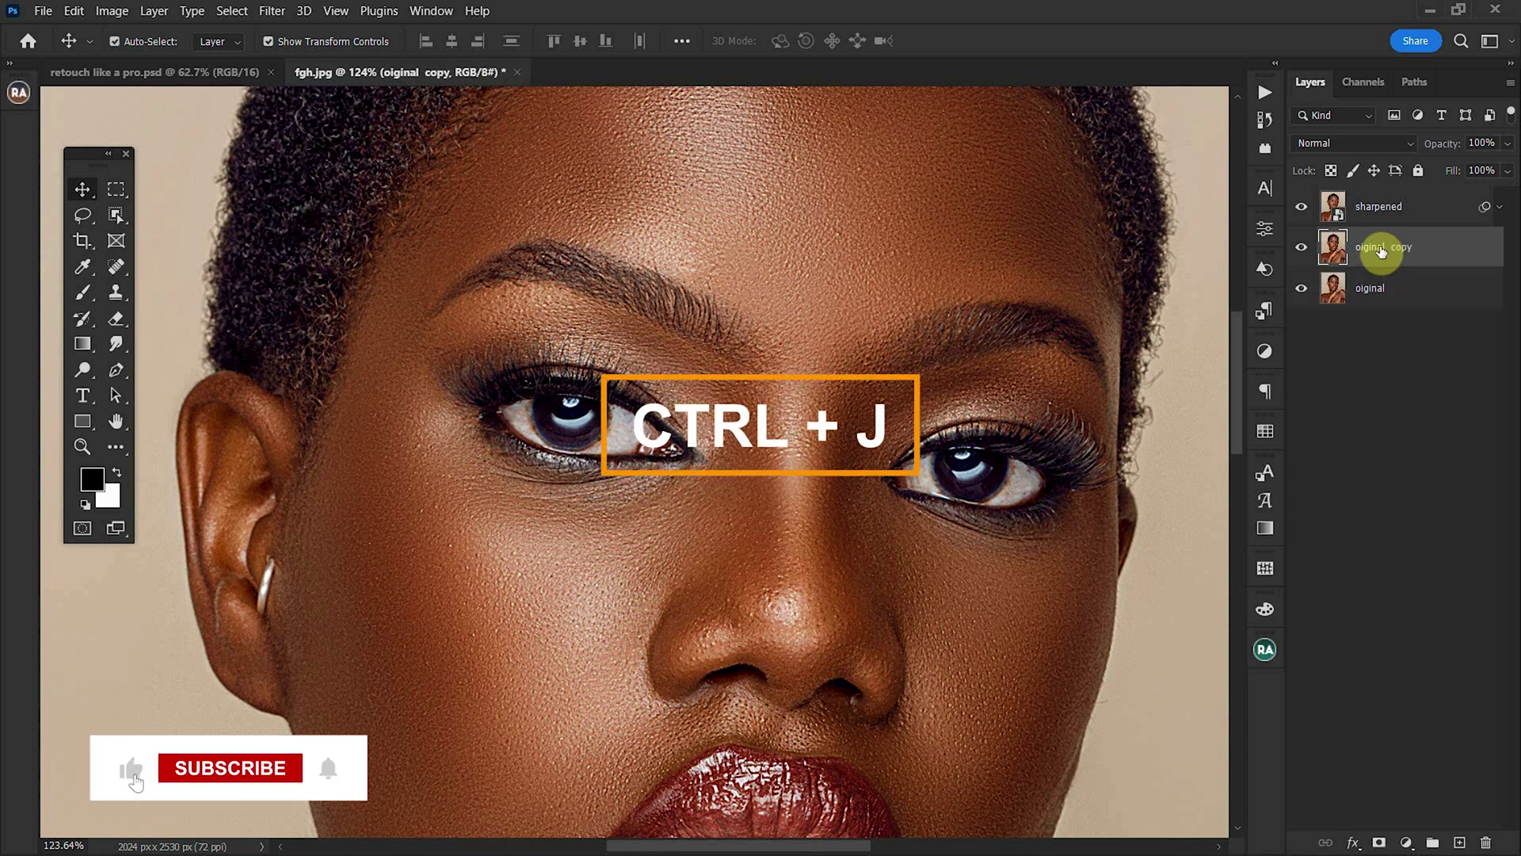
drag(1379, 248, 1357, 198)
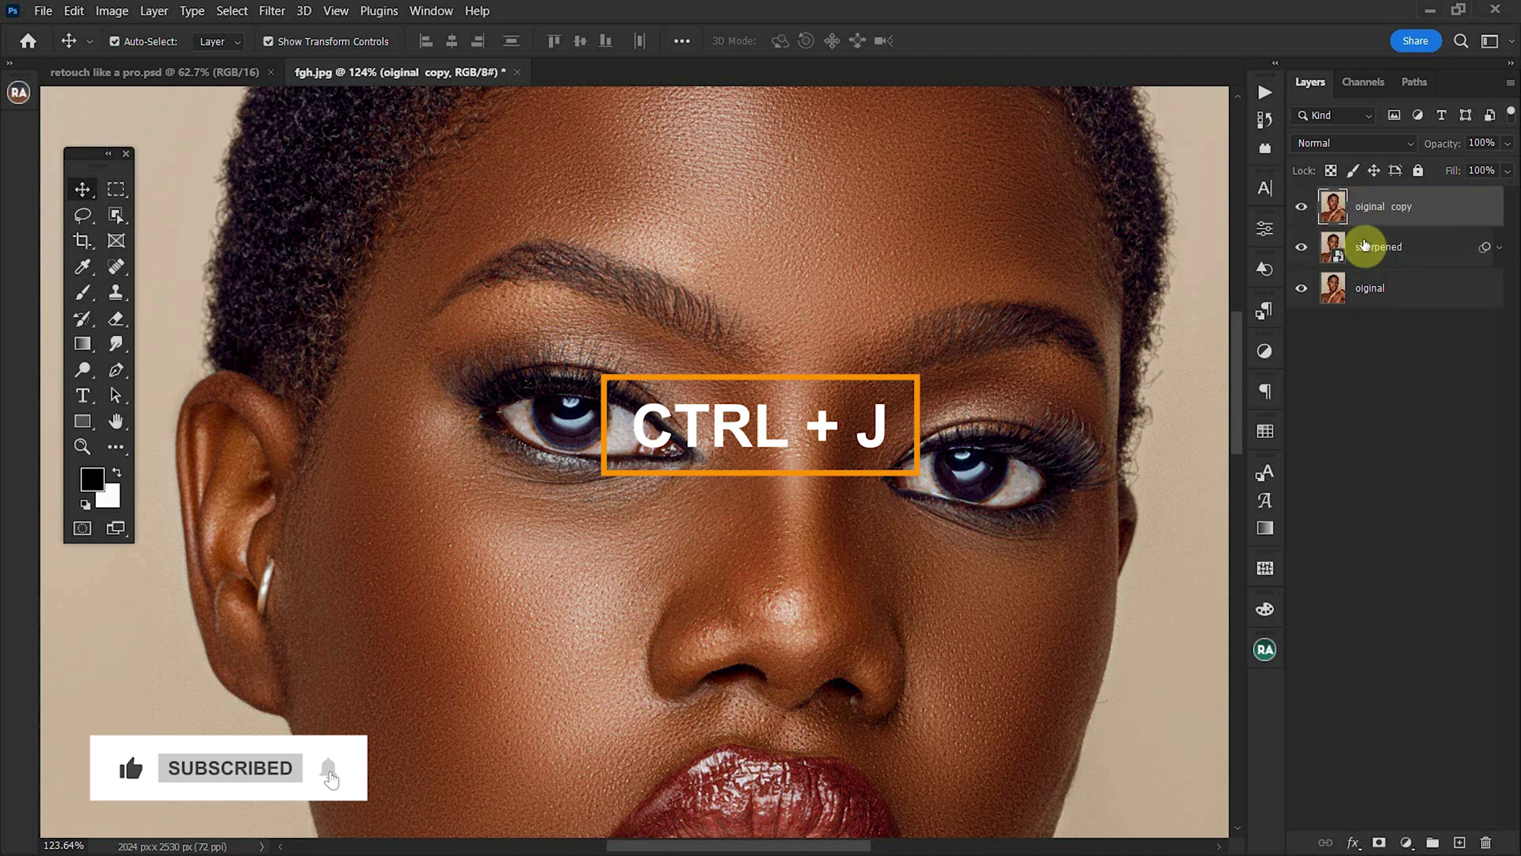
click(1302, 250)
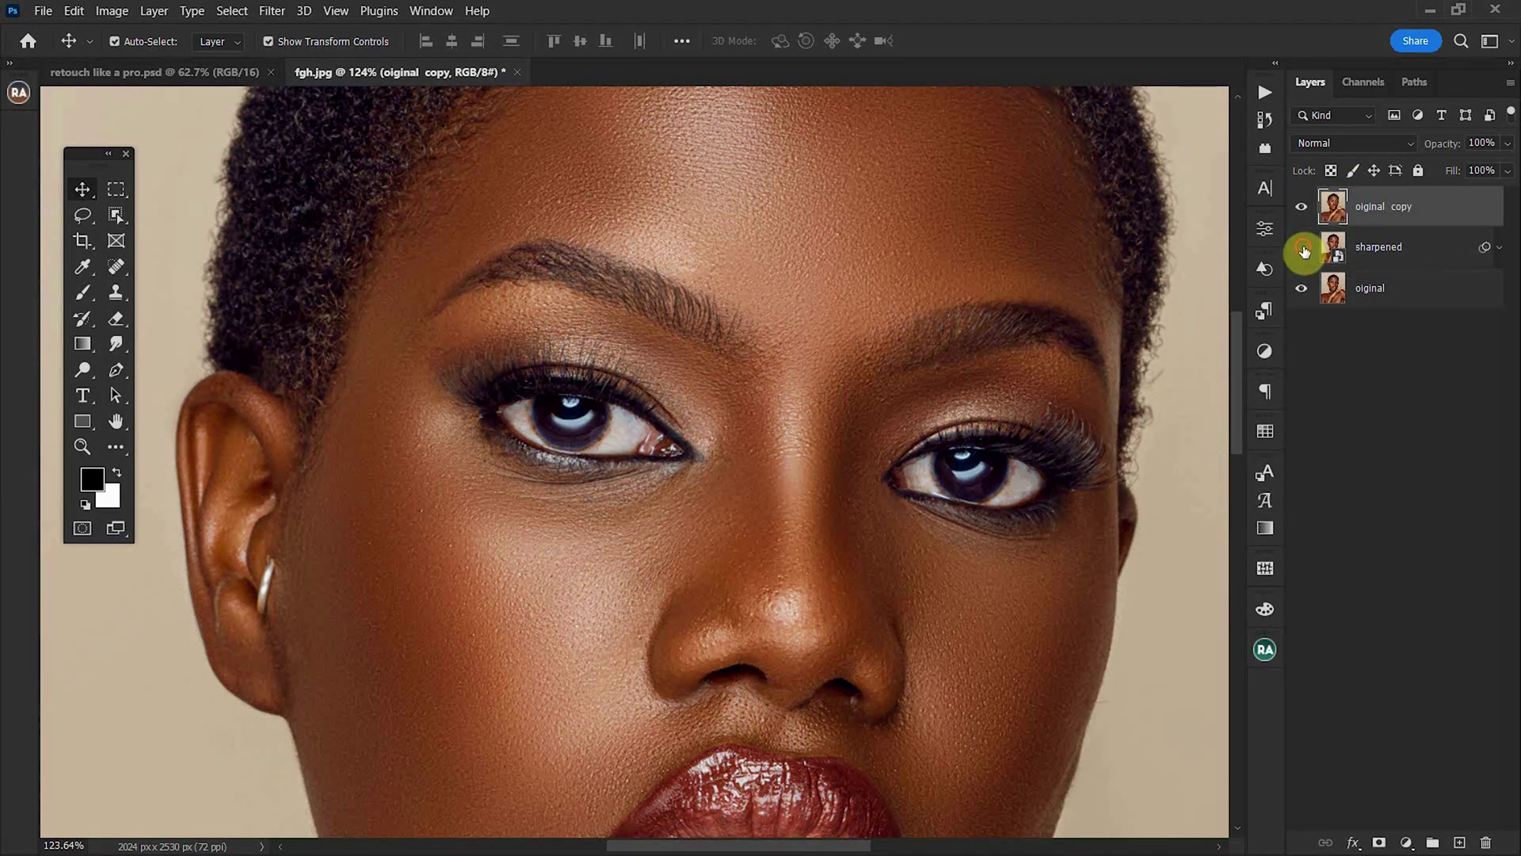
right_click(1462, 215)
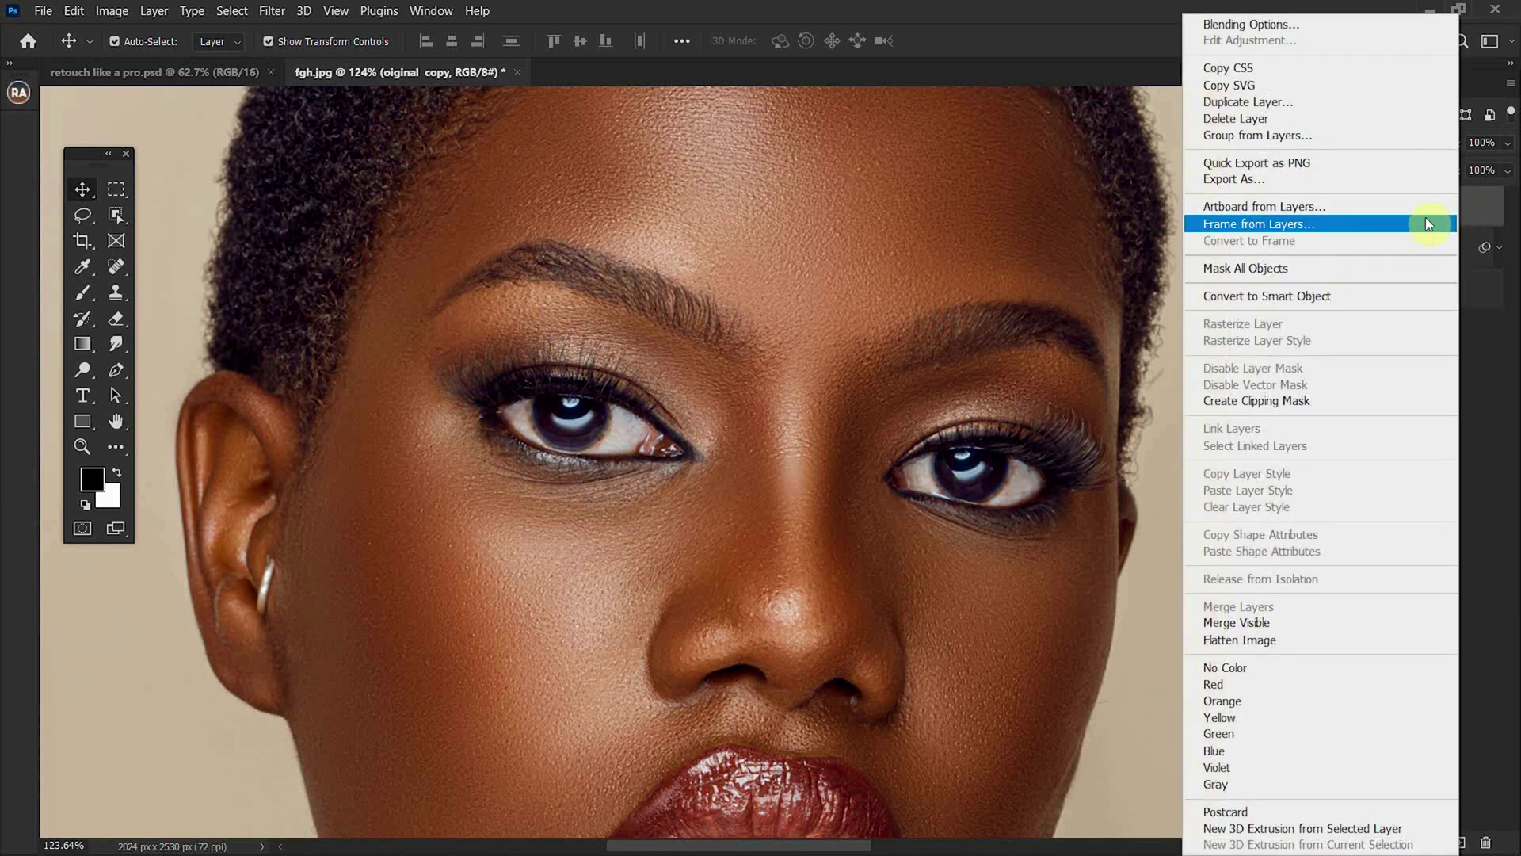
click(1290, 295)
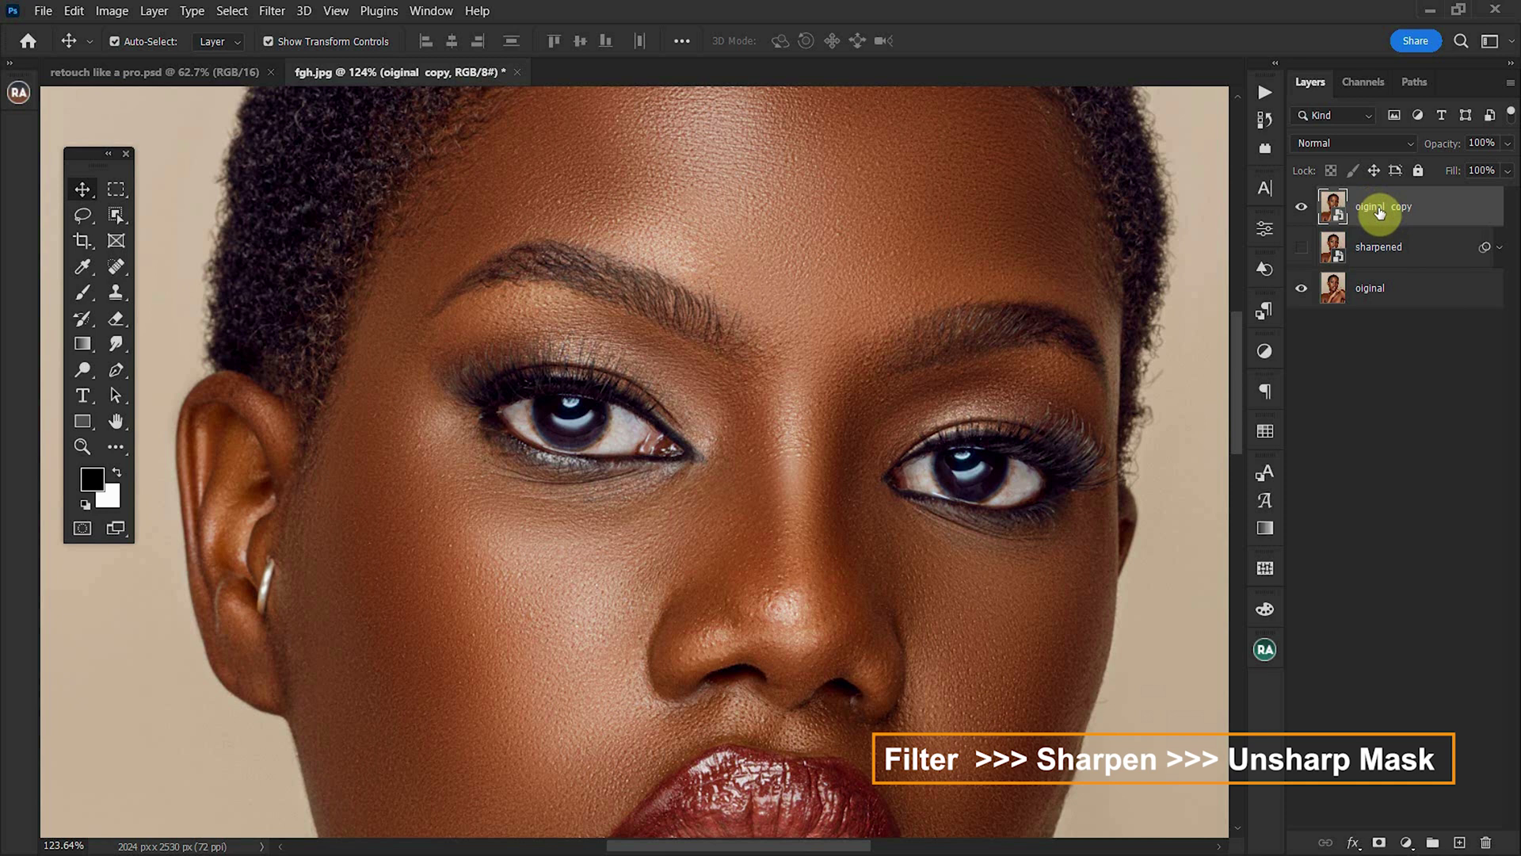
Step: Open Filter > Sharpen > Unsharp Mask and move its dialog off the face
click(272, 11)
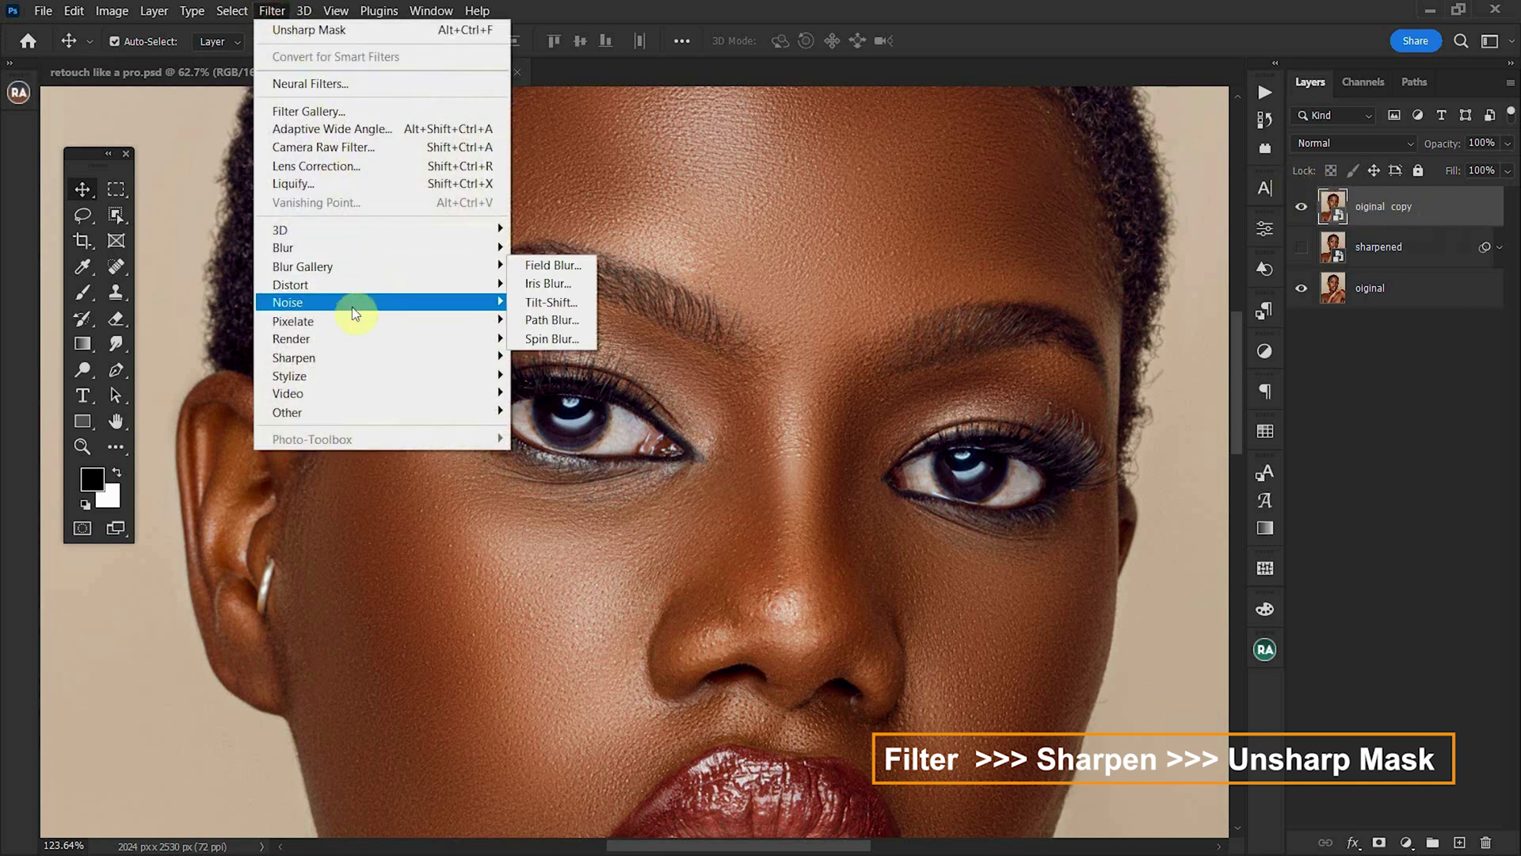
mouse_move(353, 358)
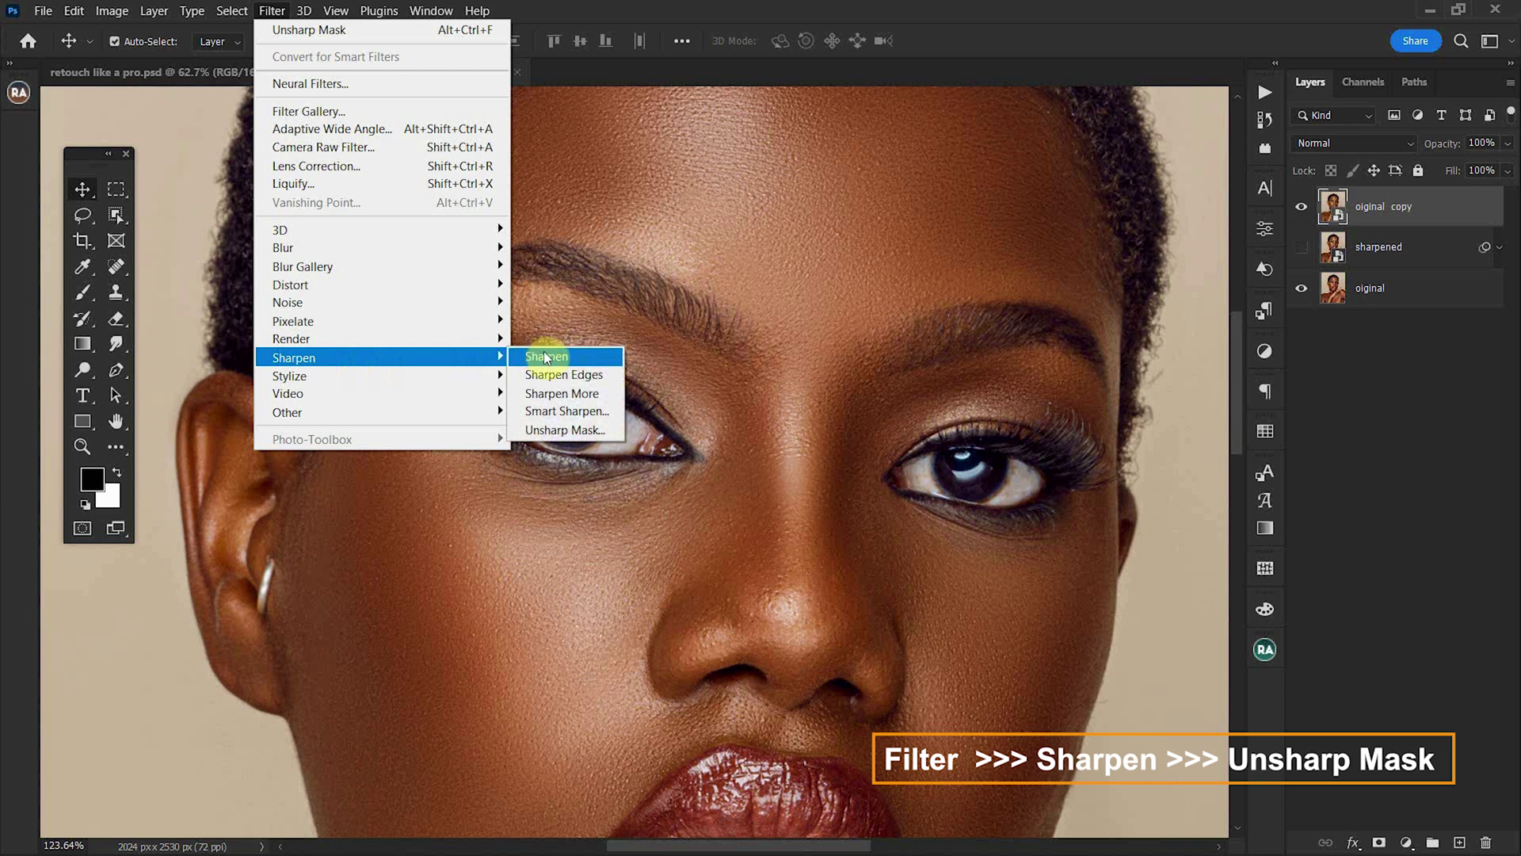
click(565, 431)
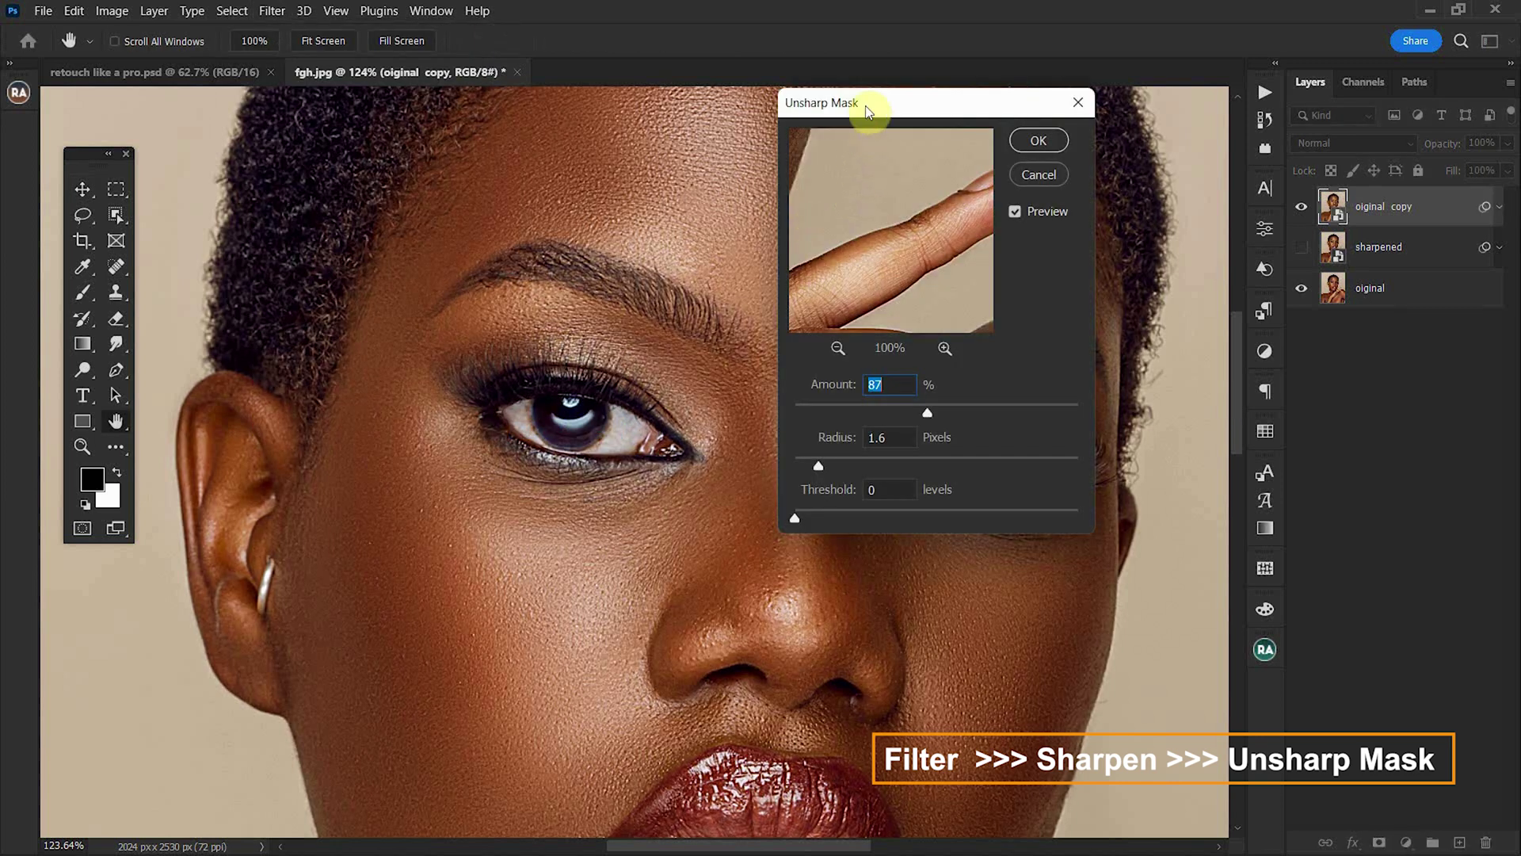
drag(870, 111, 1106, 98)
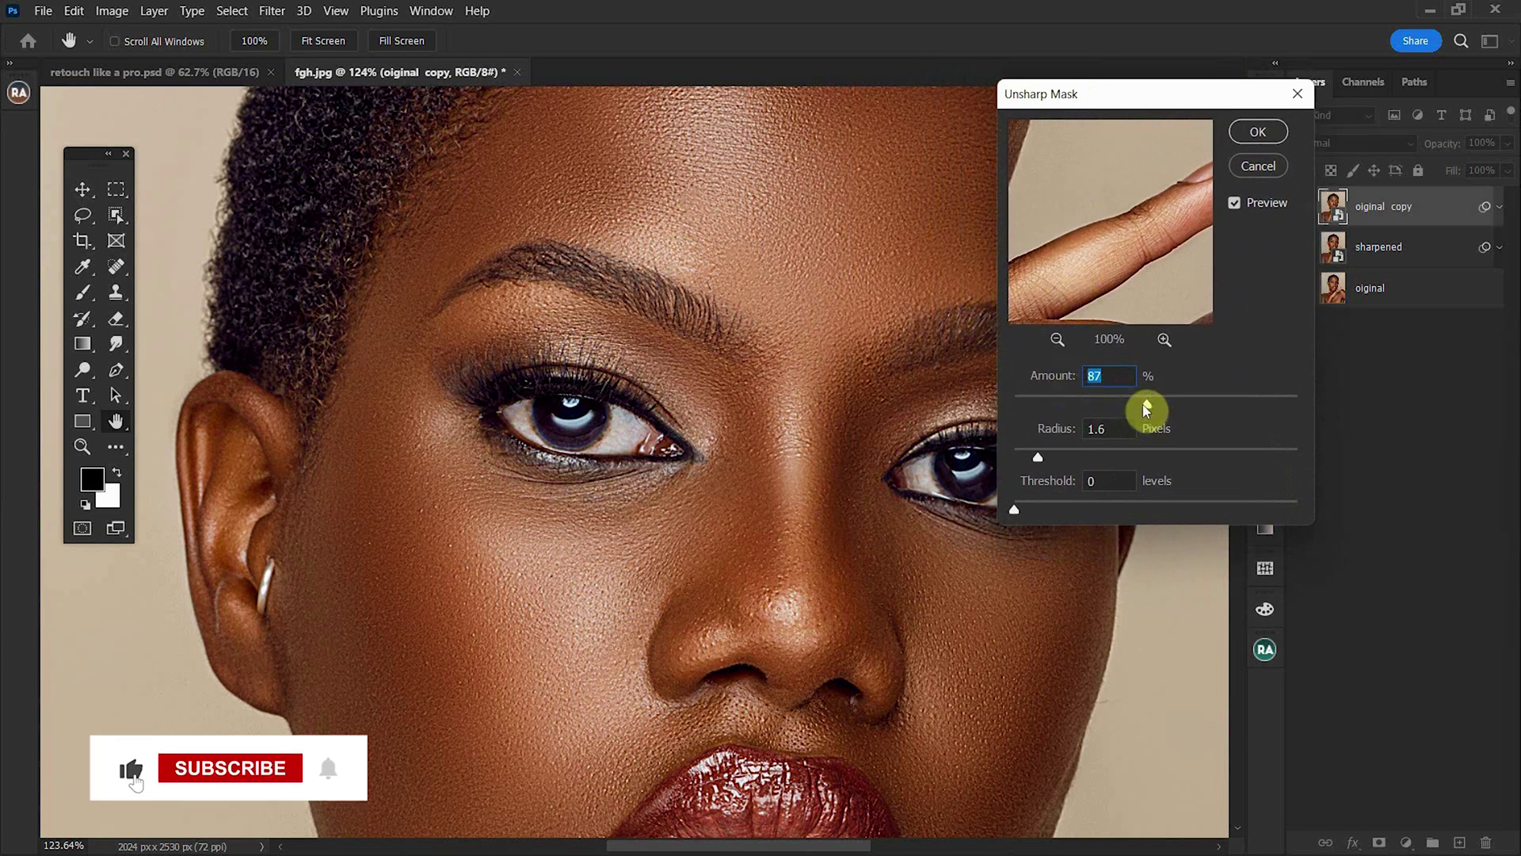
Step: Preview extreme settings (Amount 114, Radius 39.5), then return to Amount 1 and Radius 0.1
drag(1147, 408, 1008, 408)
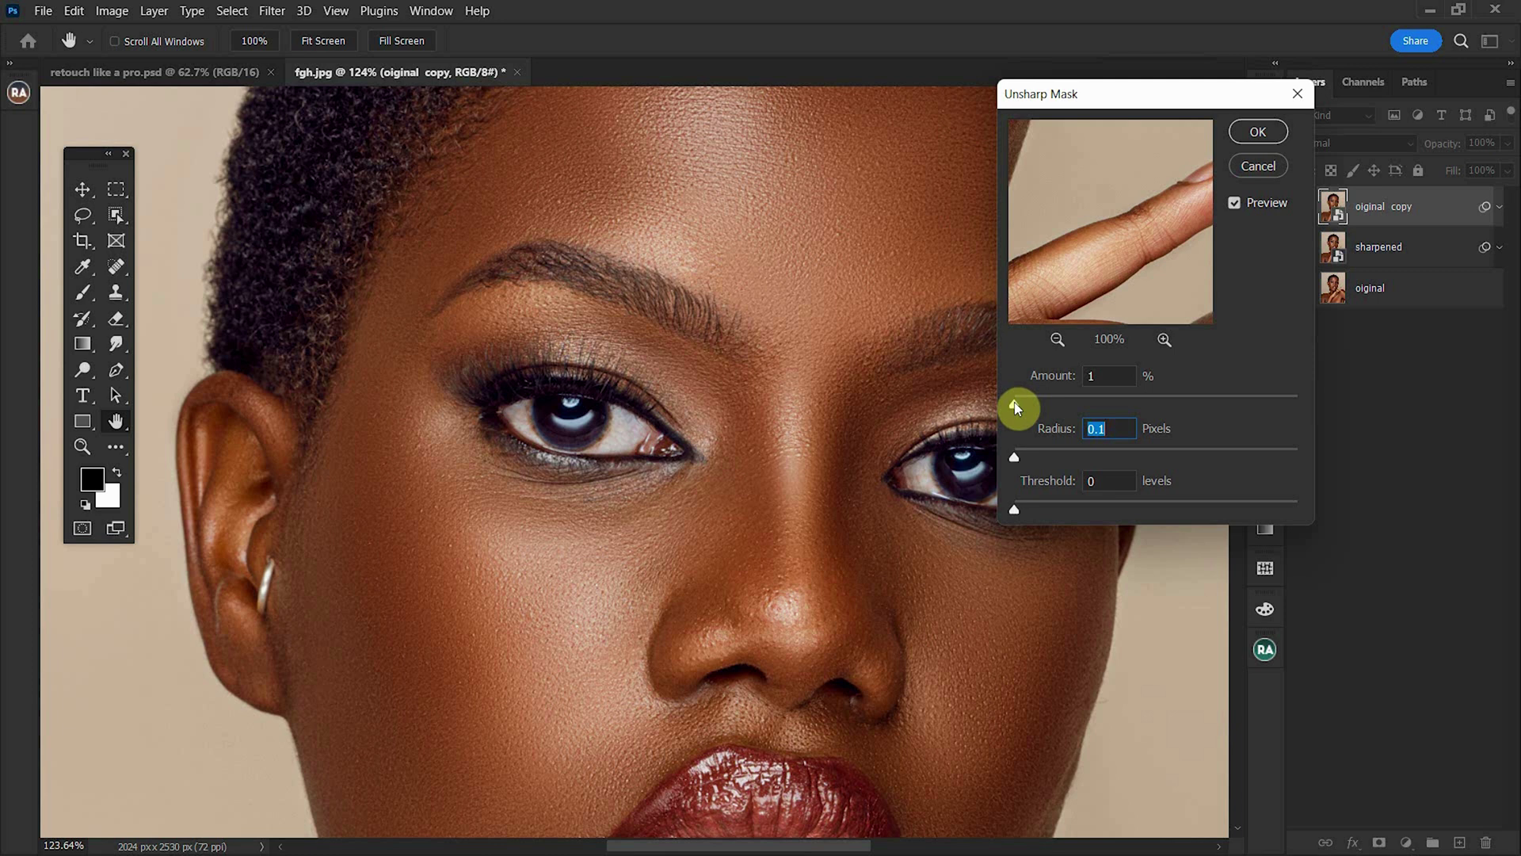
mouse_move(1015, 406)
mouse_down()
mouse_move(1108, 415)
mouse_move(1014, 406)
mouse_up()
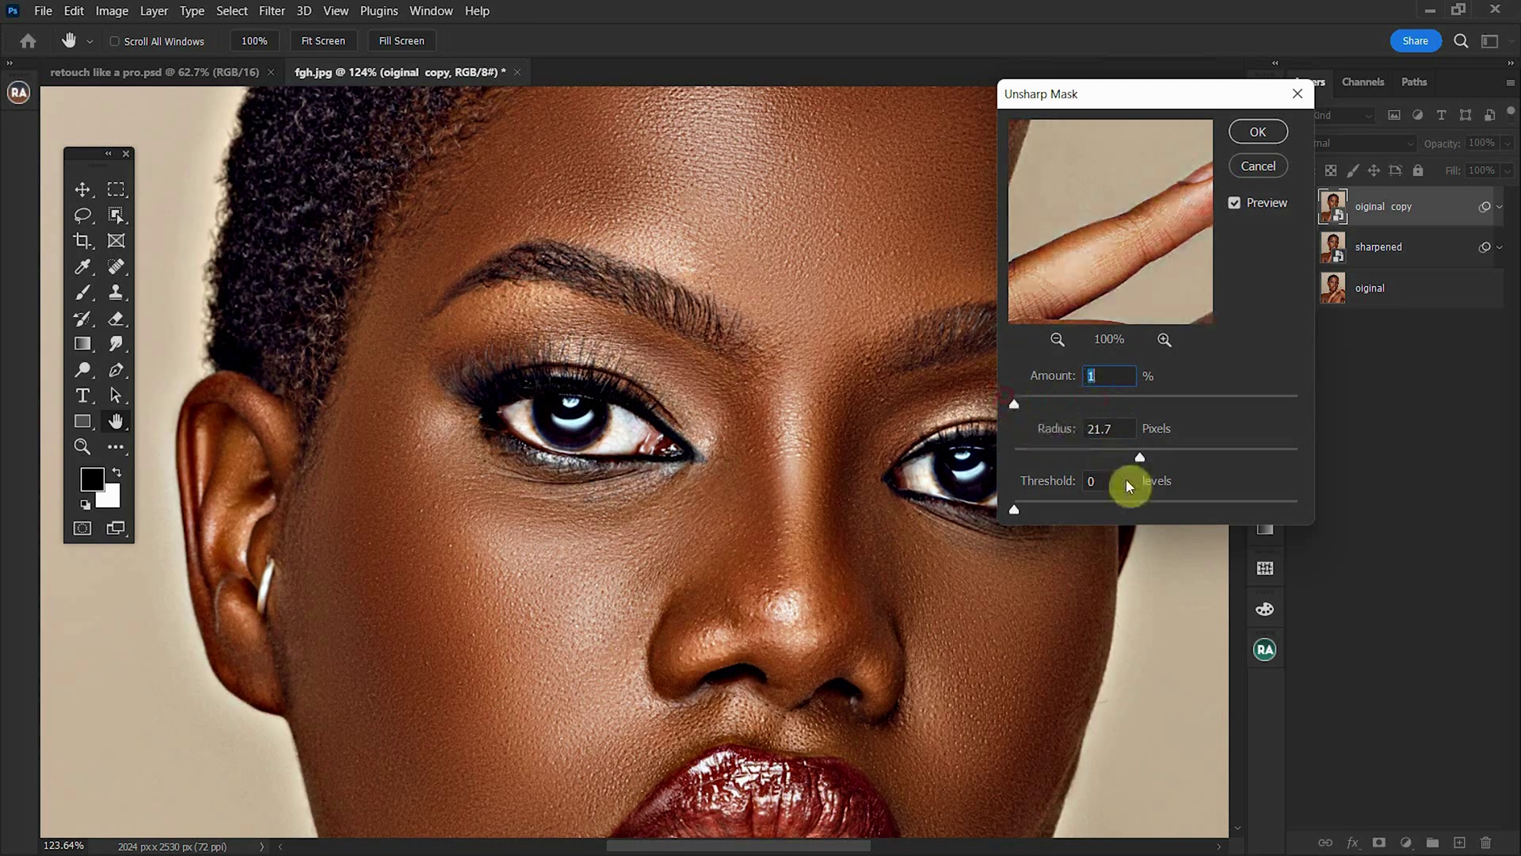
drag(1138, 455, 1014, 455)
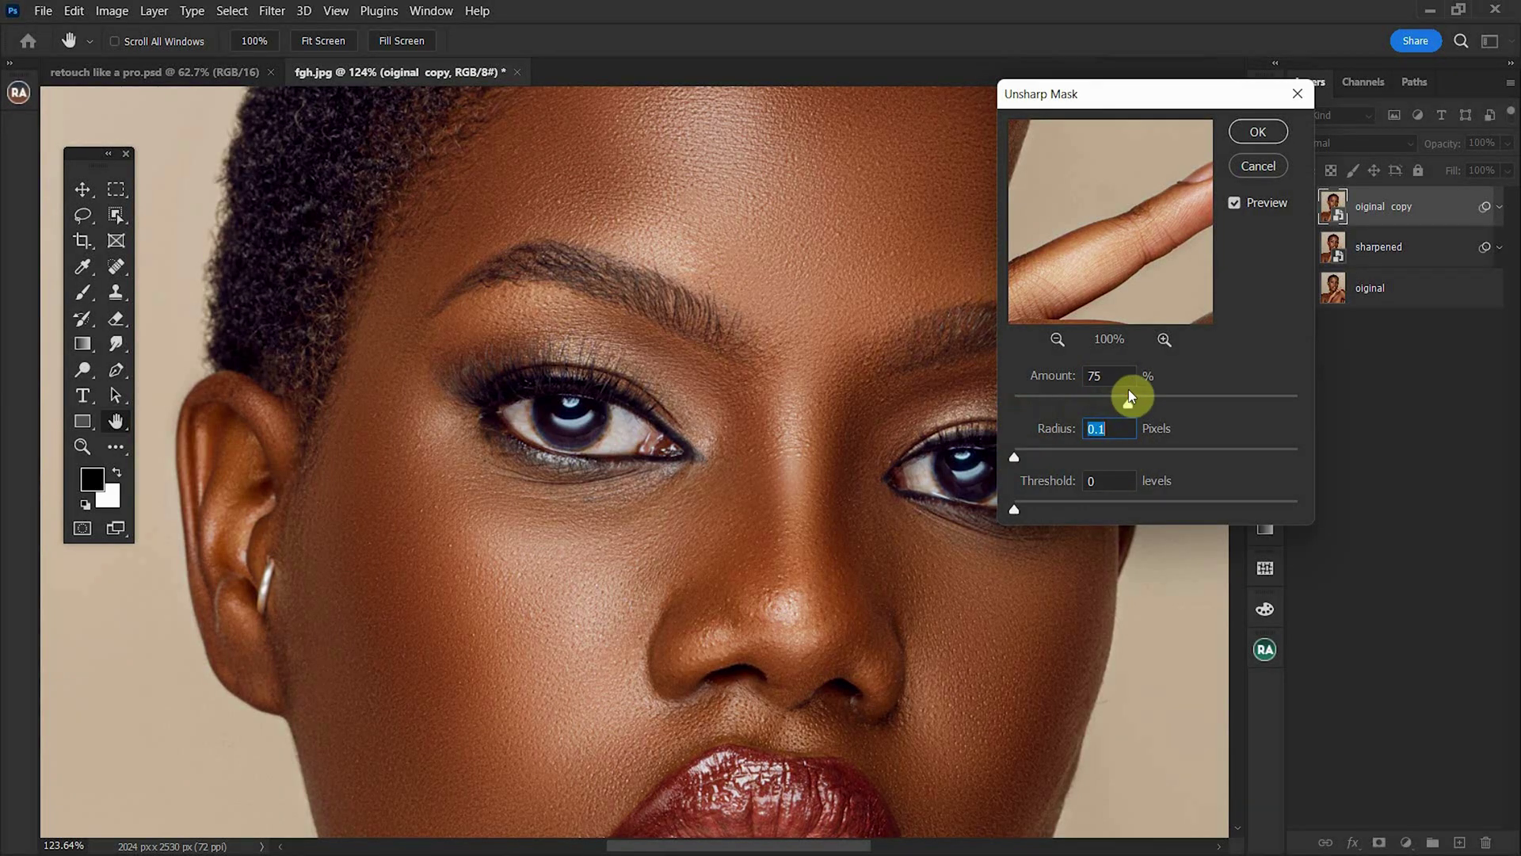
drag(1177, 389, 1180, 389)
drag(1130, 449, 1158, 442)
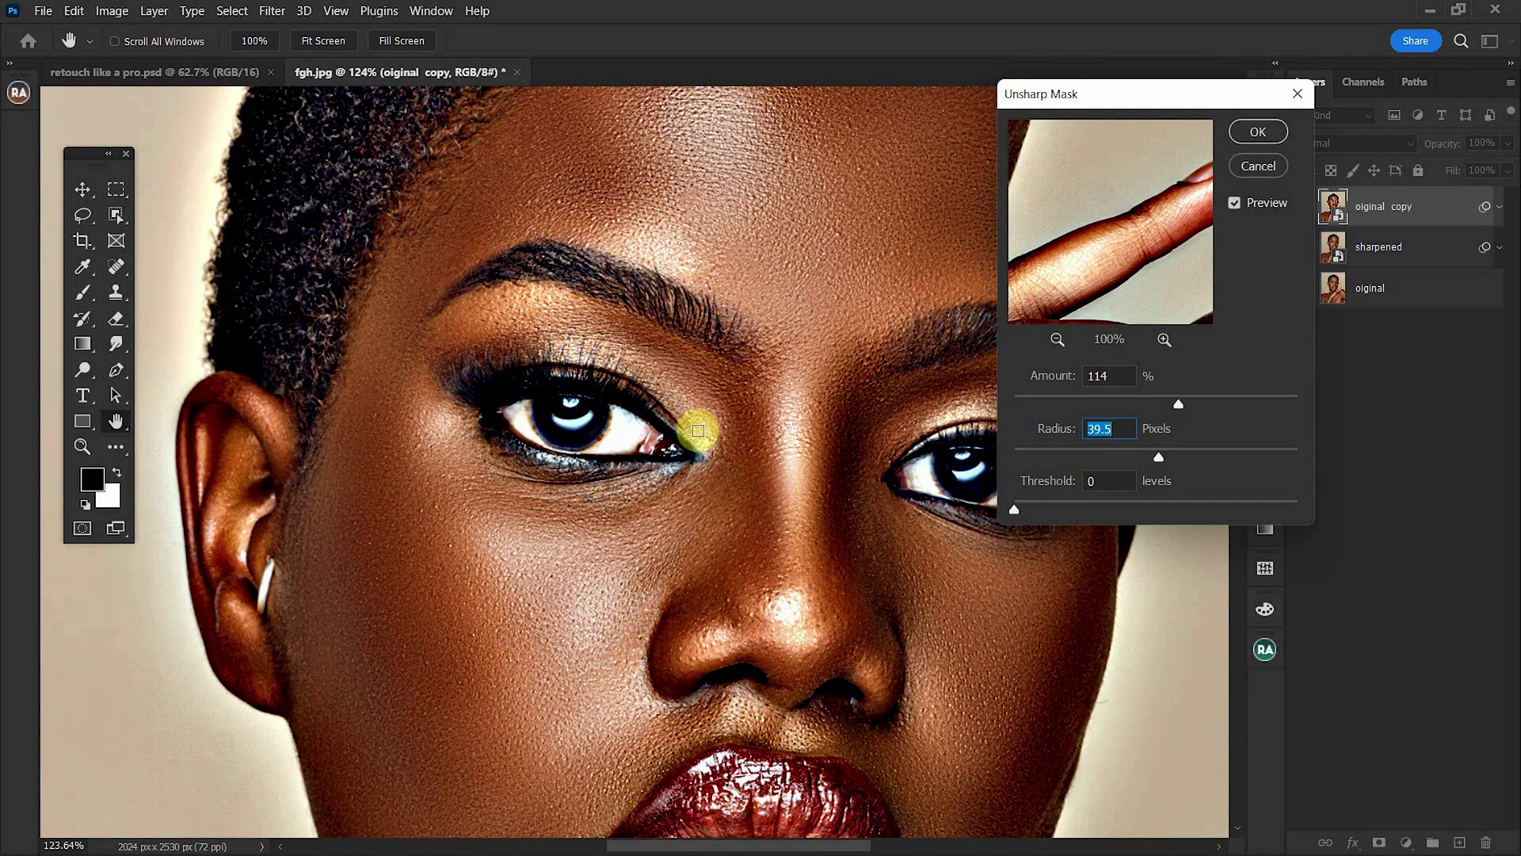
drag(1158, 457, 1014, 456)
drag(1178, 404, 1014, 407)
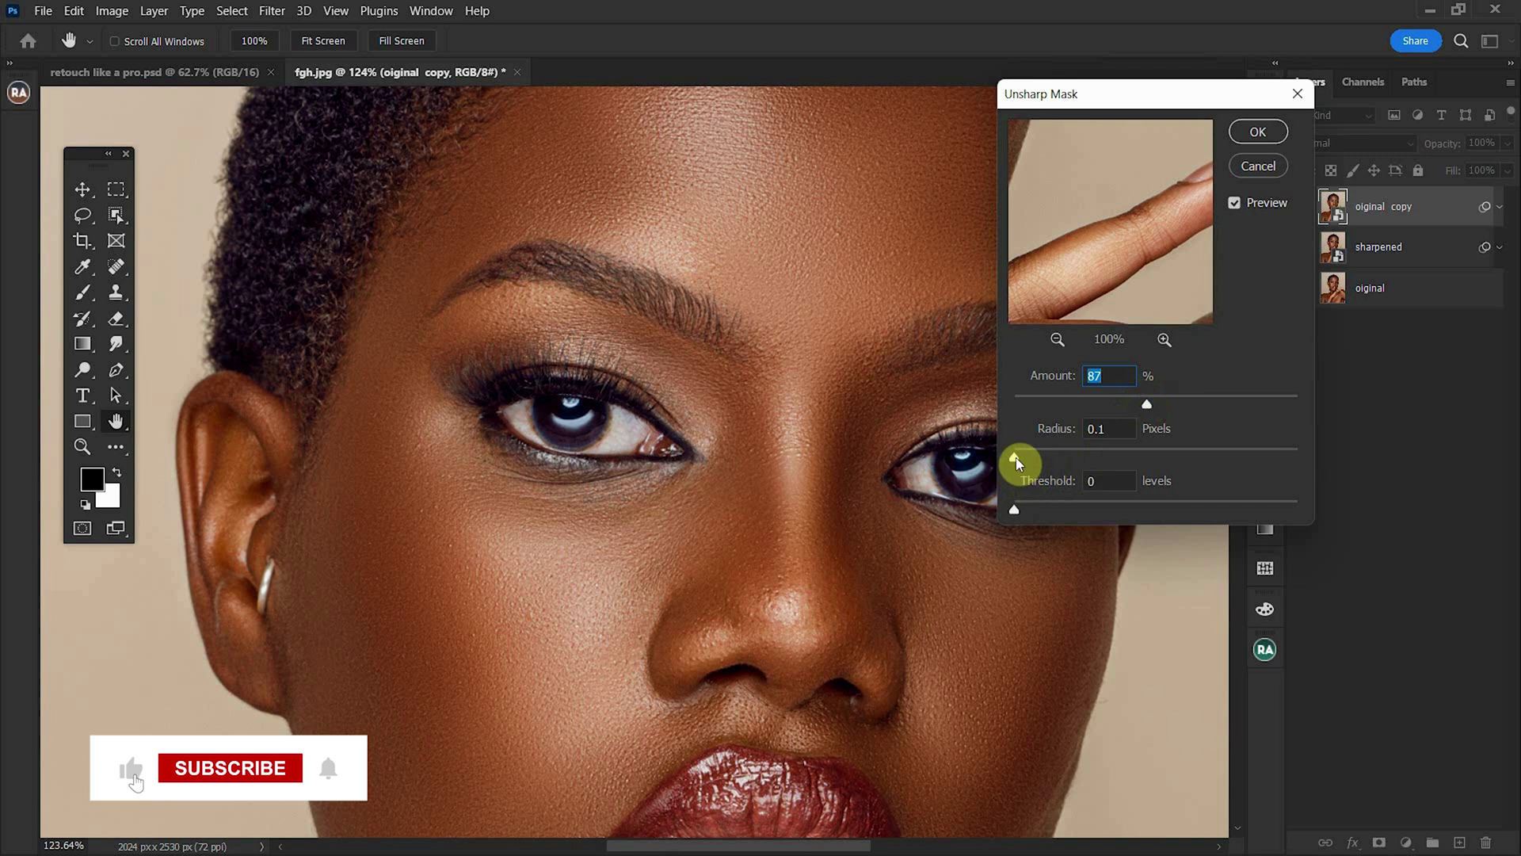
Step: Set Amount 87, Radius 1.8, Threshold 0, check the forehead in the preview, and apply the filter
mouse_move(1014, 458)
mouse_down()
mouse_move(1053, 458)
mouse_move(1038, 459)
mouse_up()
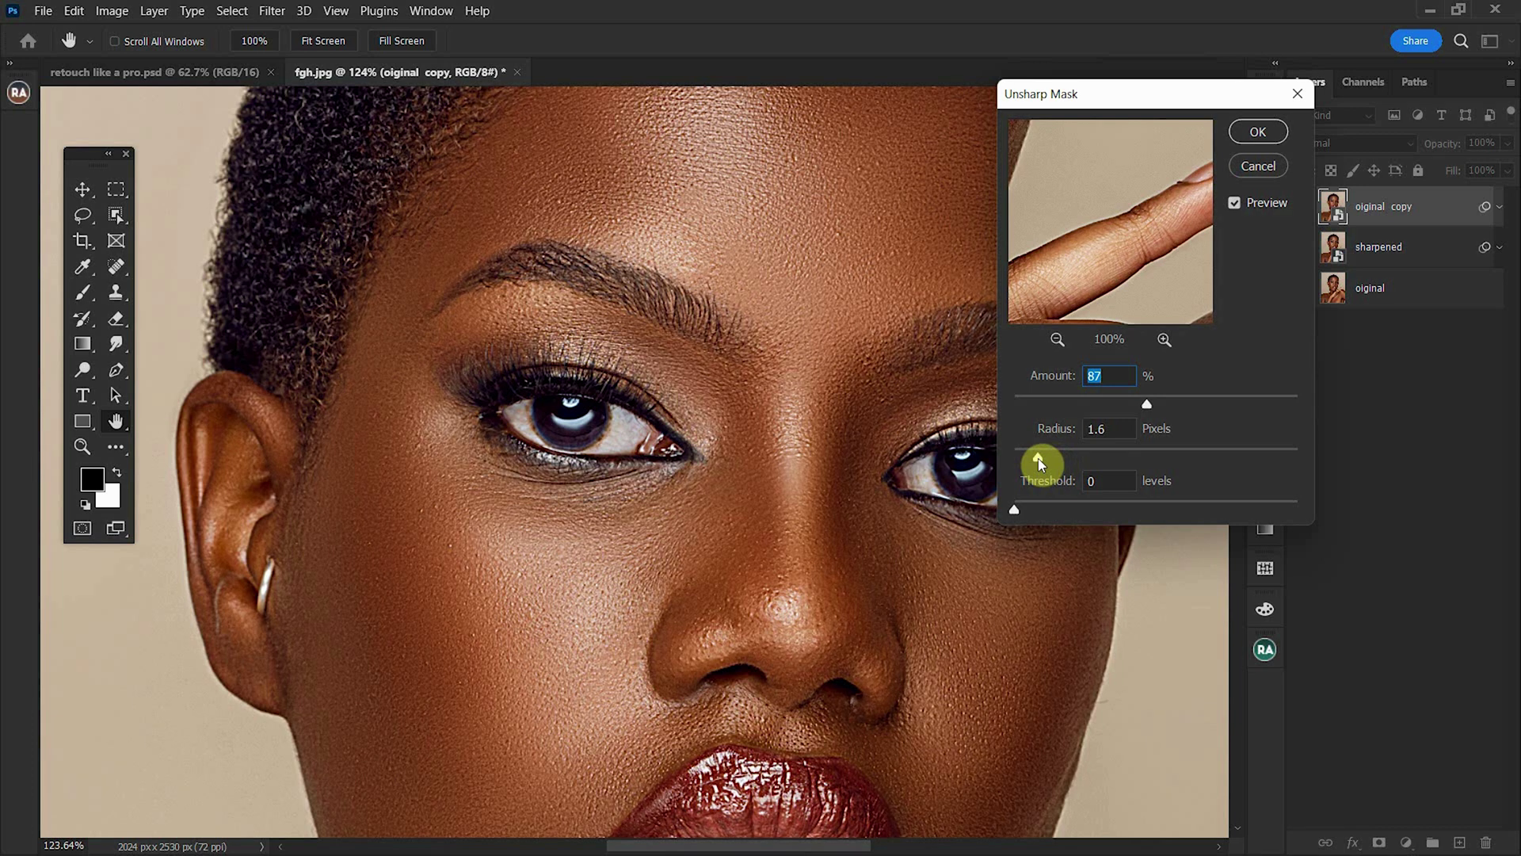
drag(1038, 458, 1041, 459)
click(1048, 431)
click(985, 195)
drag(1082, 232, 1120, 221)
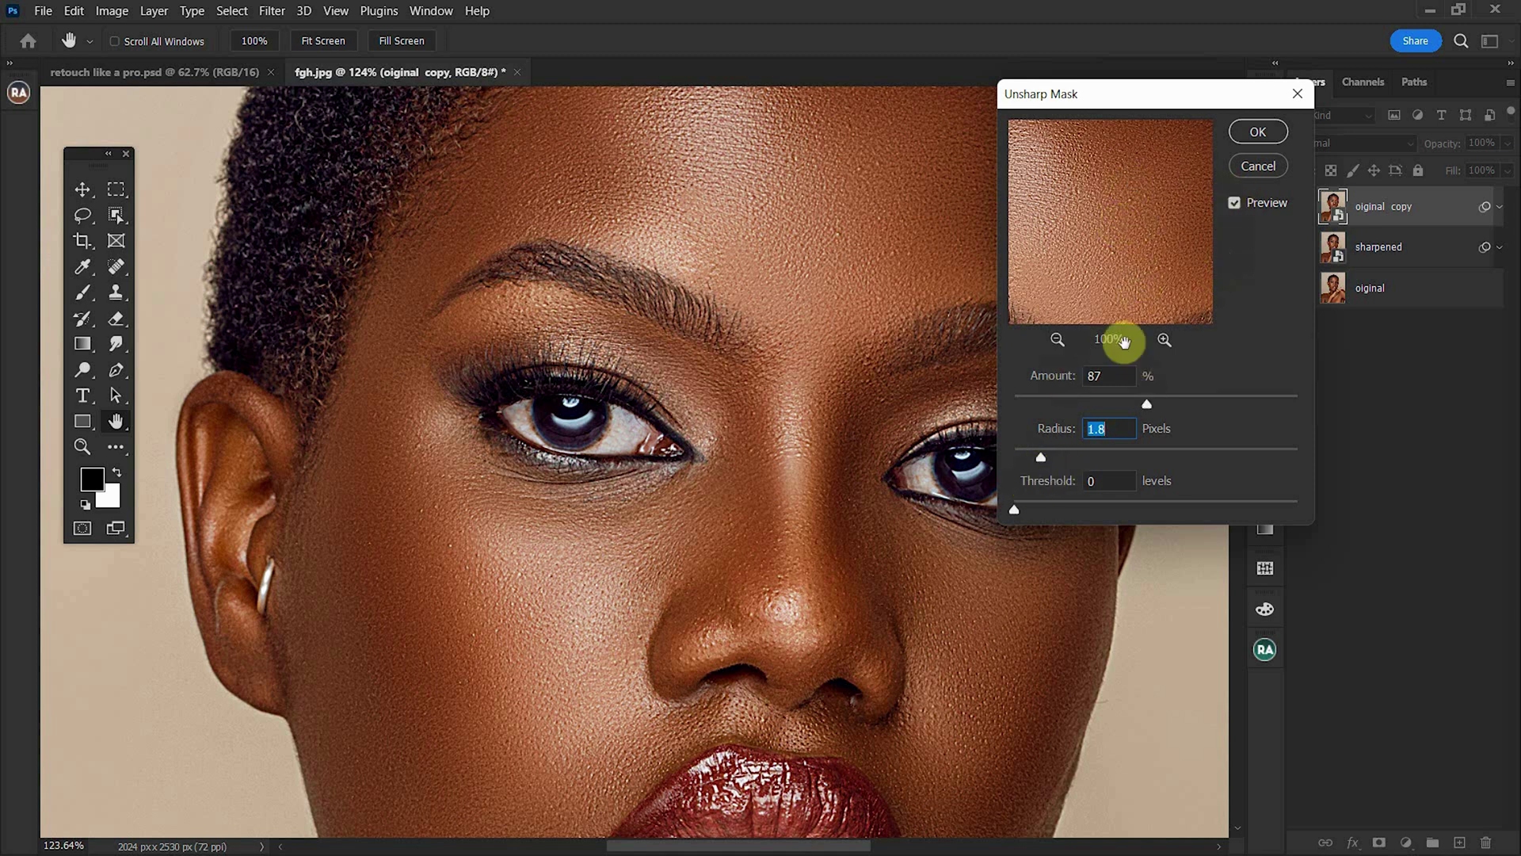
click(1258, 133)
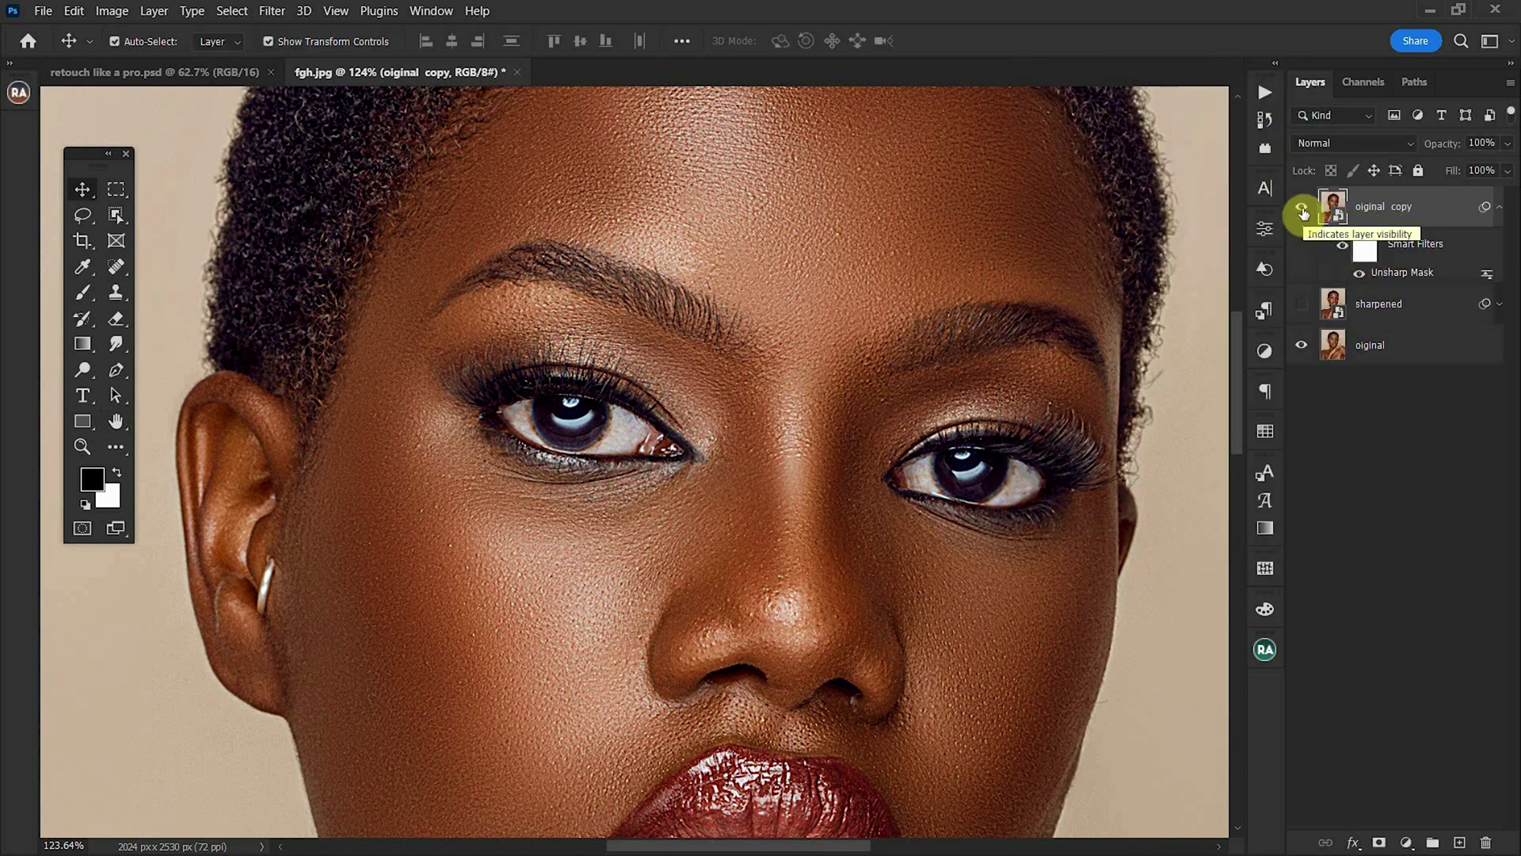
key(ctrl+backslash)
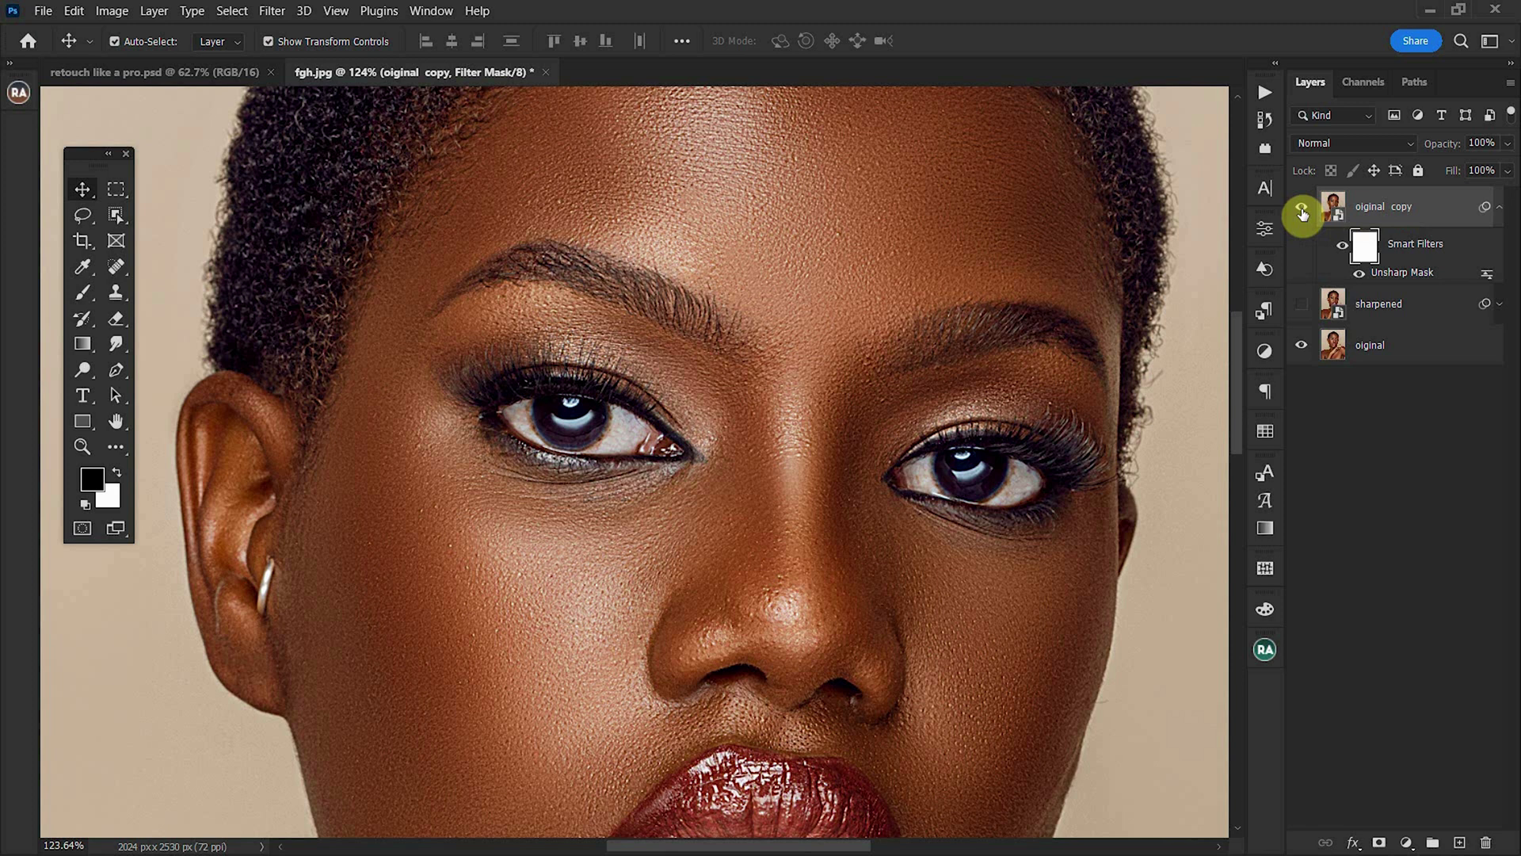
click(1302, 210)
click(1302, 210)
click(1302, 211)
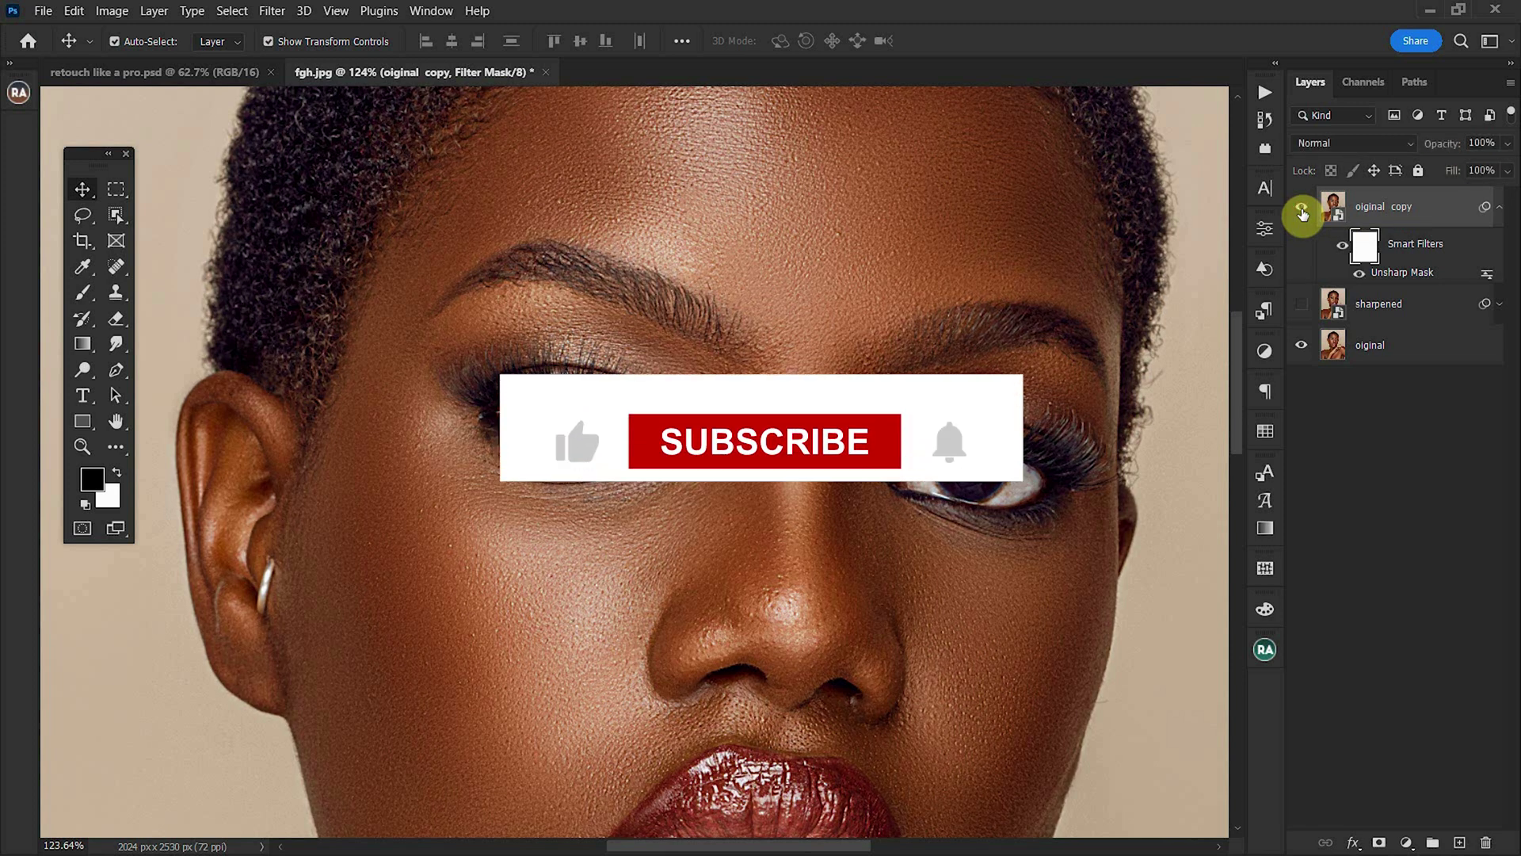